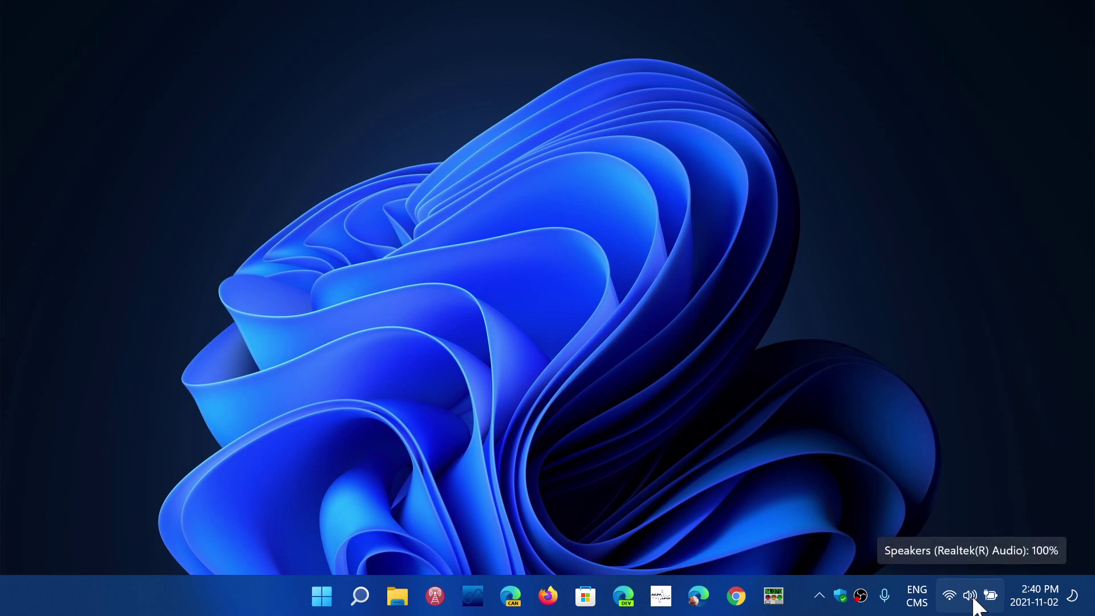
# Step: Check the audio output devices in the taskbar quick settings panel, then dismiss it
pyautogui.click(973, 600)
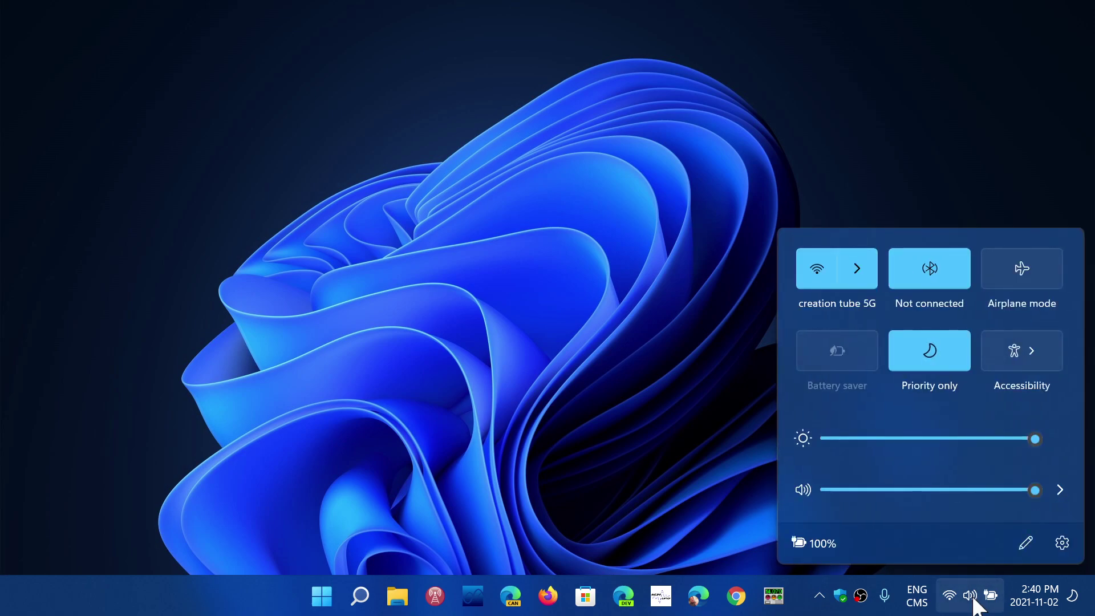
pyautogui.click(1060, 490)
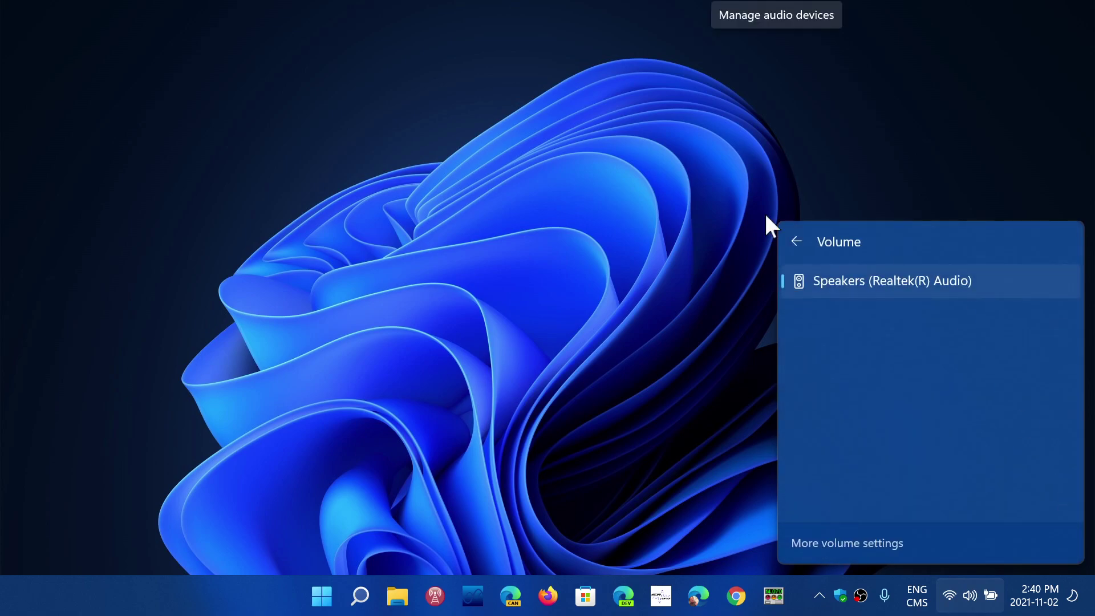
pyautogui.click(797, 242)
pyautogui.click(516, 375)
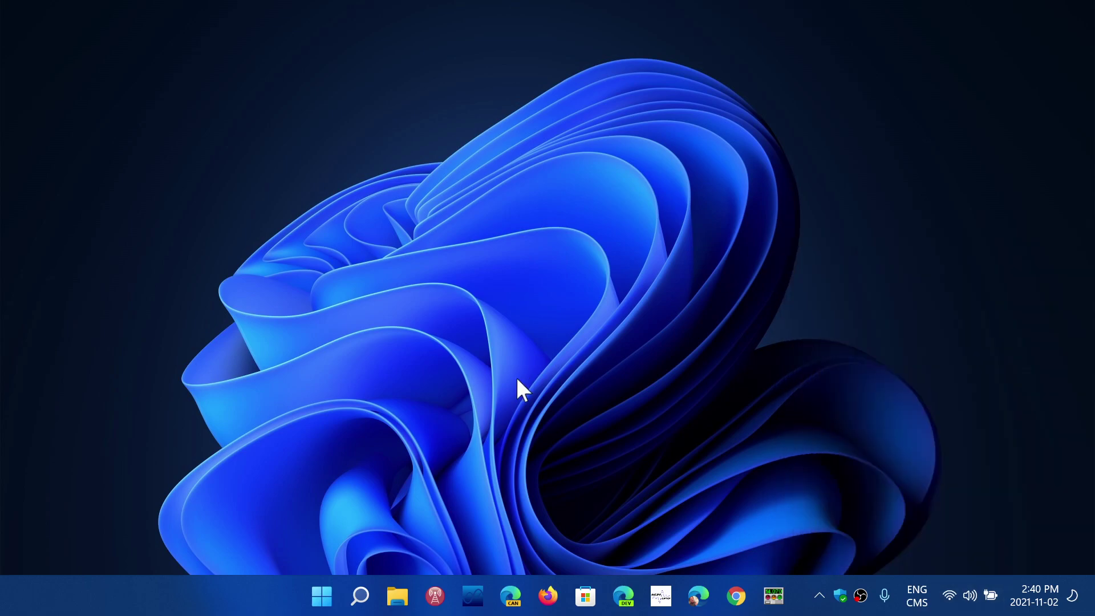
# Step: Launch Settings from Start and go to System > Sound
pyautogui.click(322, 596)
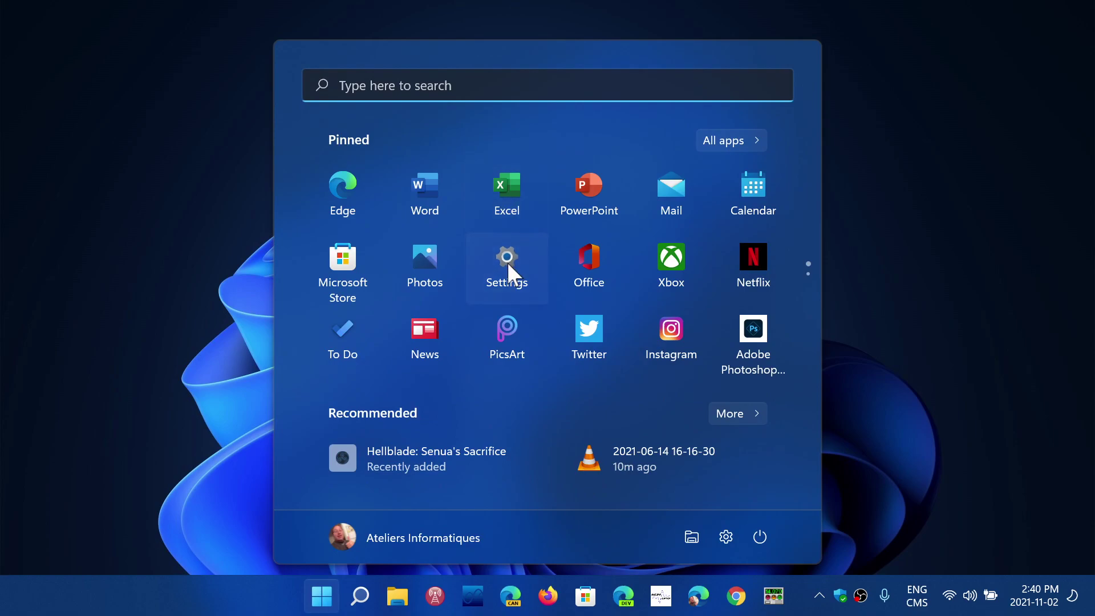
pyautogui.click(508, 262)
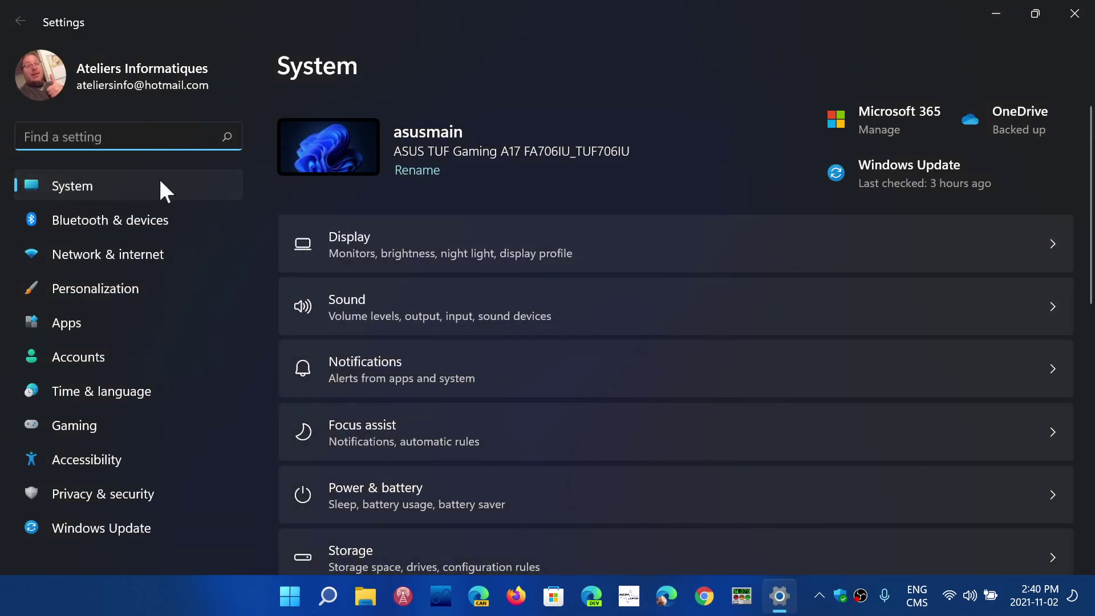
pyautogui.click(404, 319)
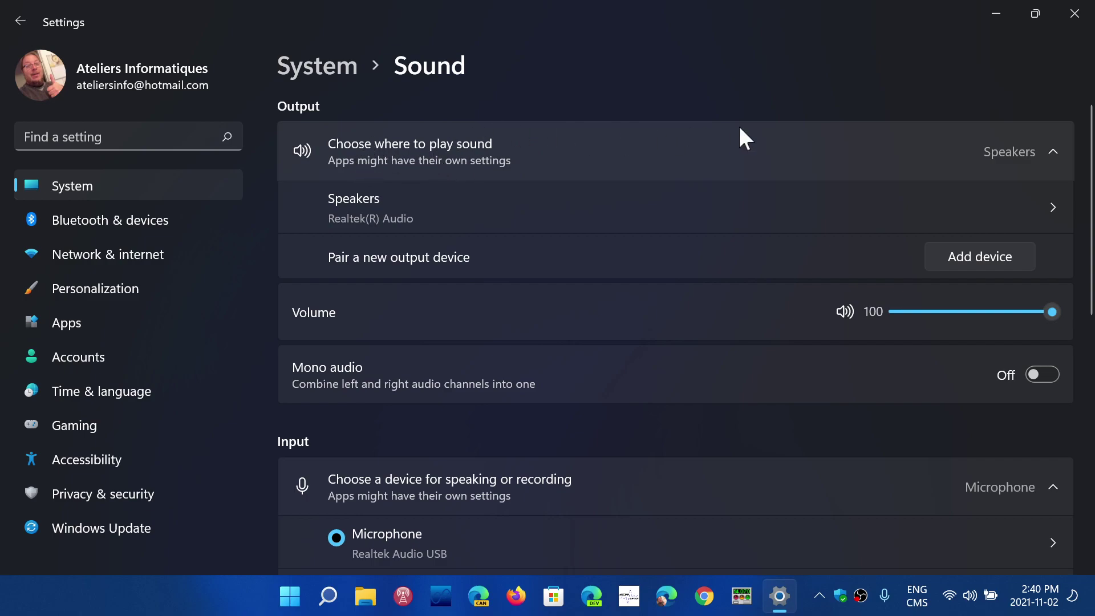
pyautogui.click(1052, 153)
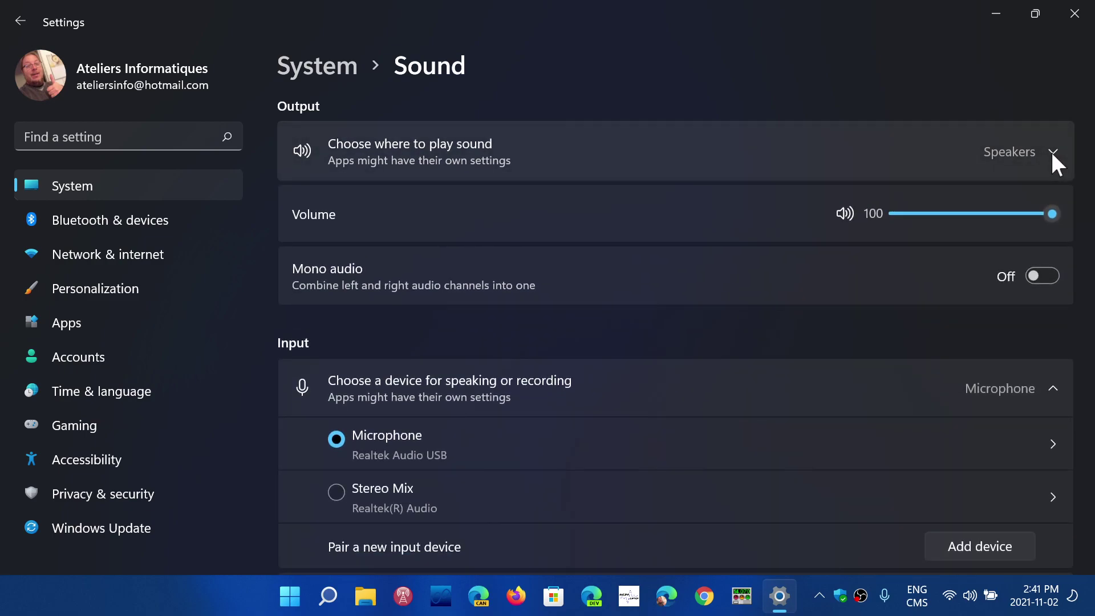
pyautogui.click(1053, 153)
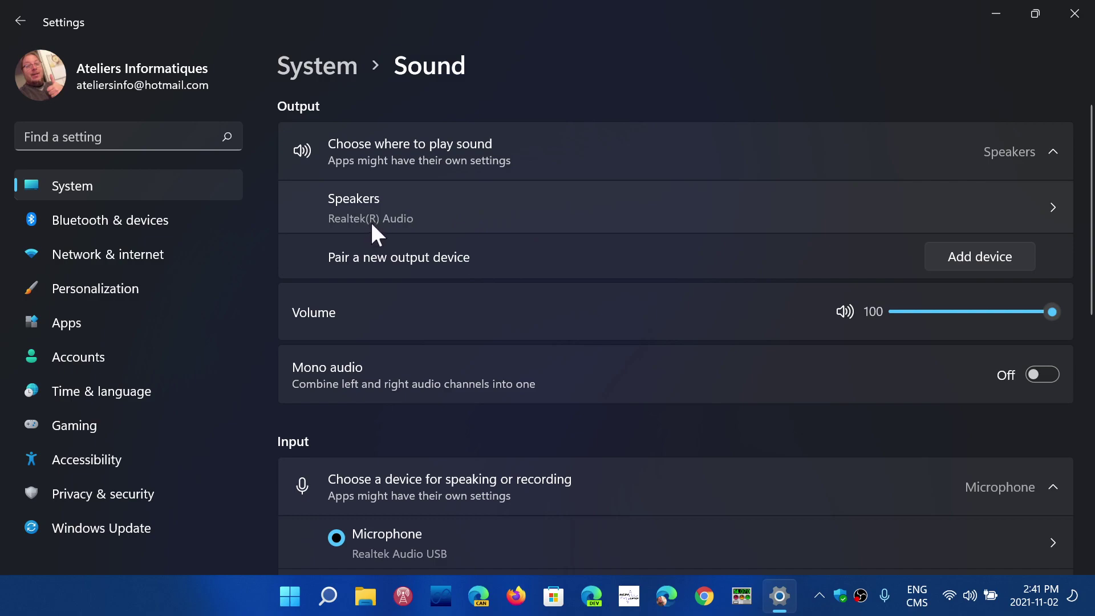
pyautogui.scroll(-2, 500, 265)
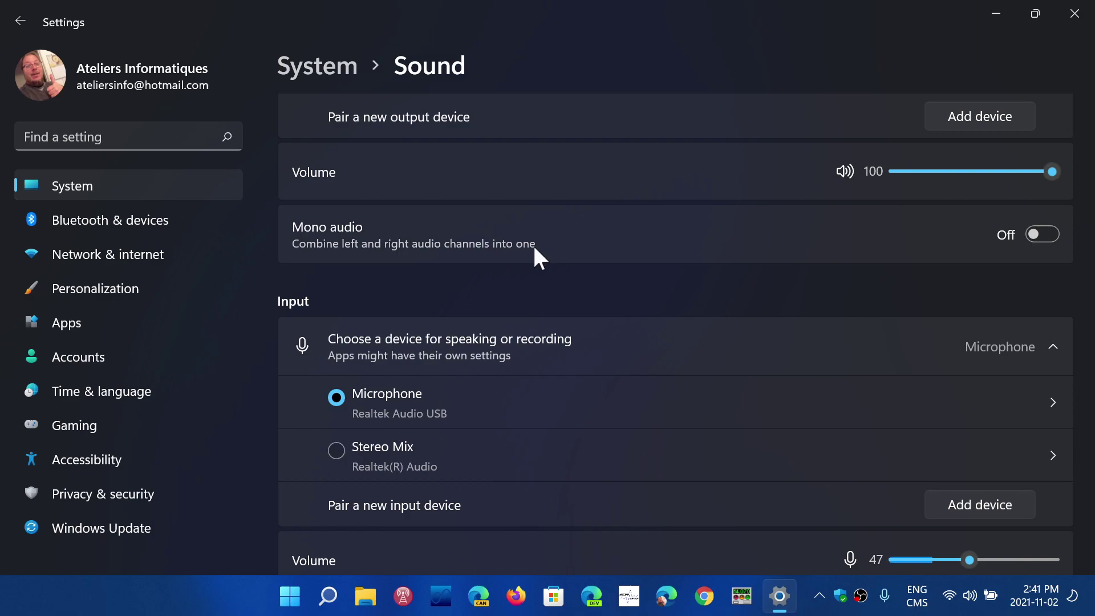
pyautogui.scroll(-2, 724, 377)
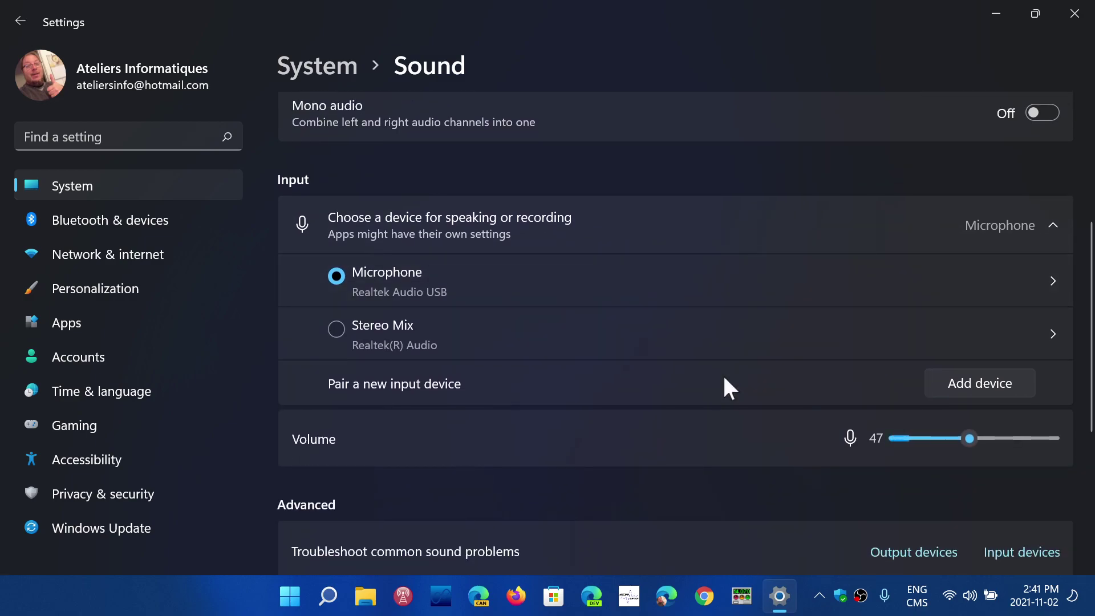
pyautogui.scroll(2, 720, 277)
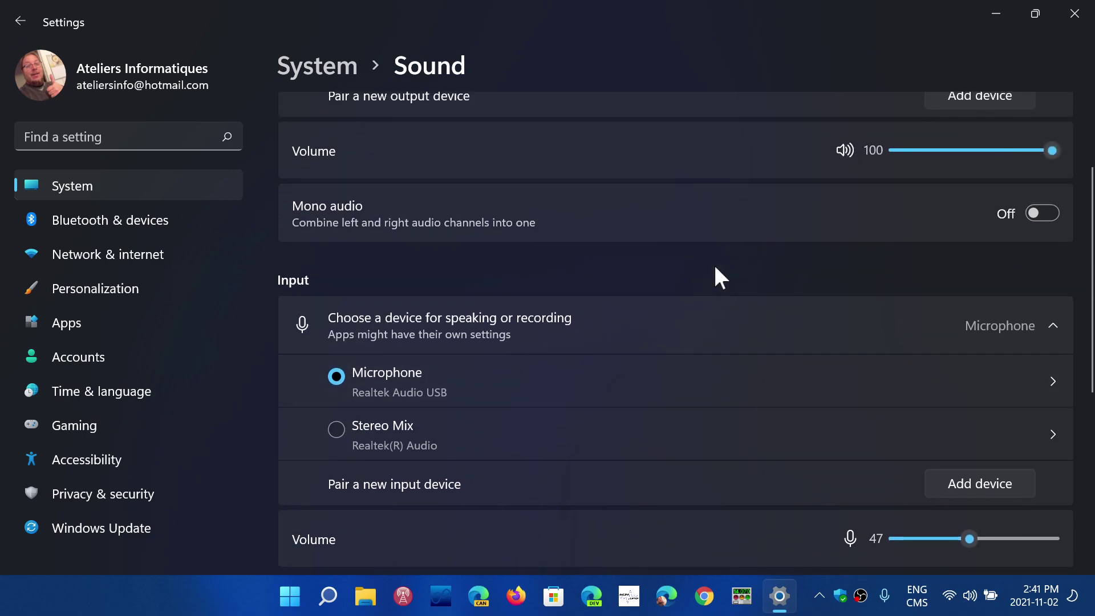
pyautogui.scroll(-2, 716, 268)
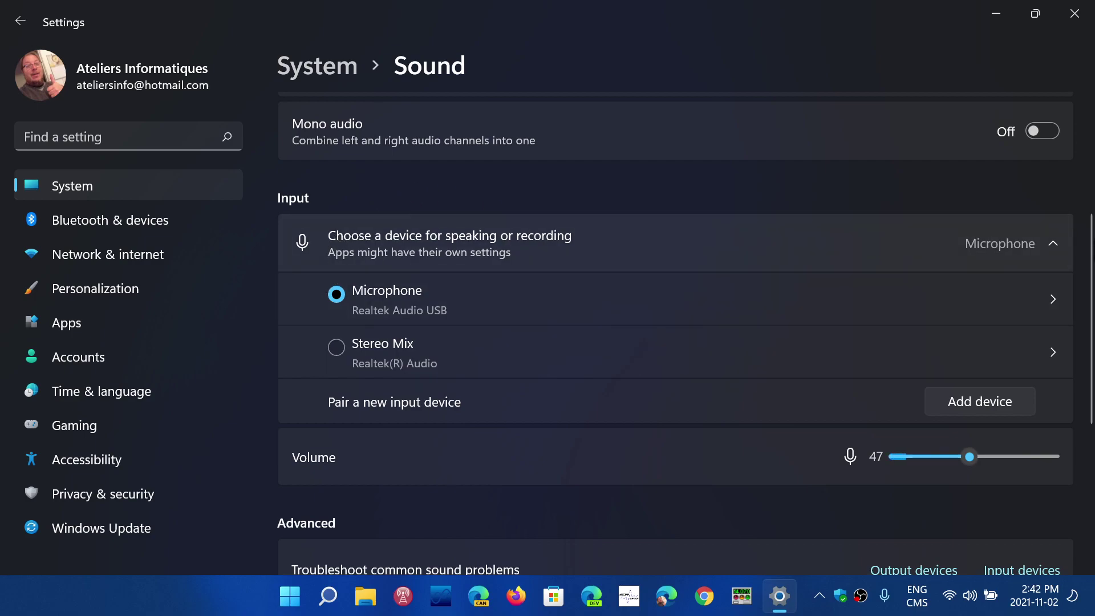
pyautogui.click(1048, 243)
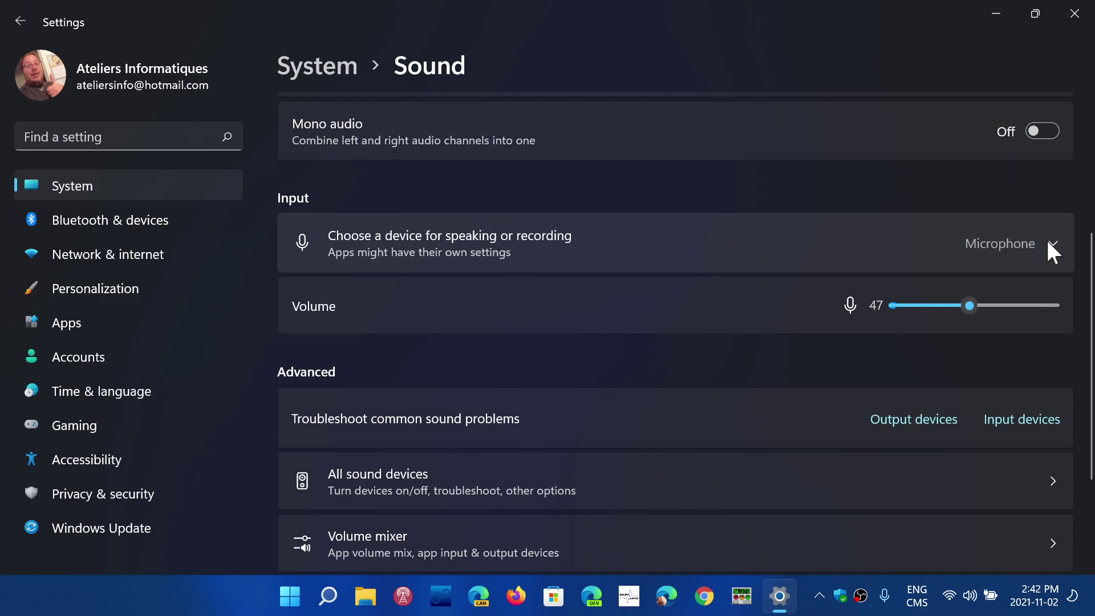
pyautogui.click(1048, 243)
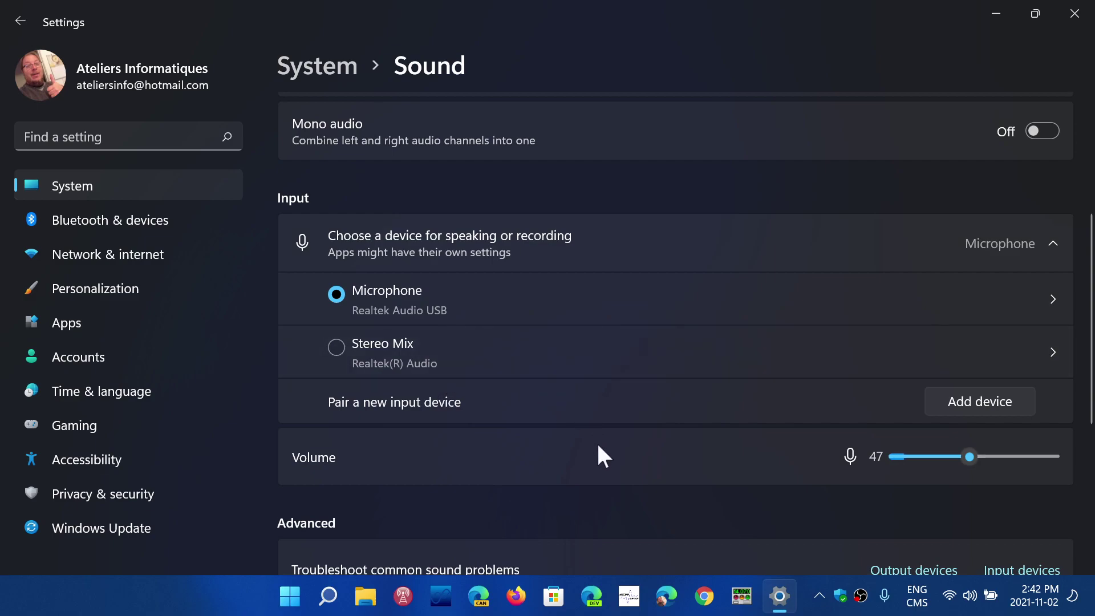
pyautogui.scroll(-1, 598, 444)
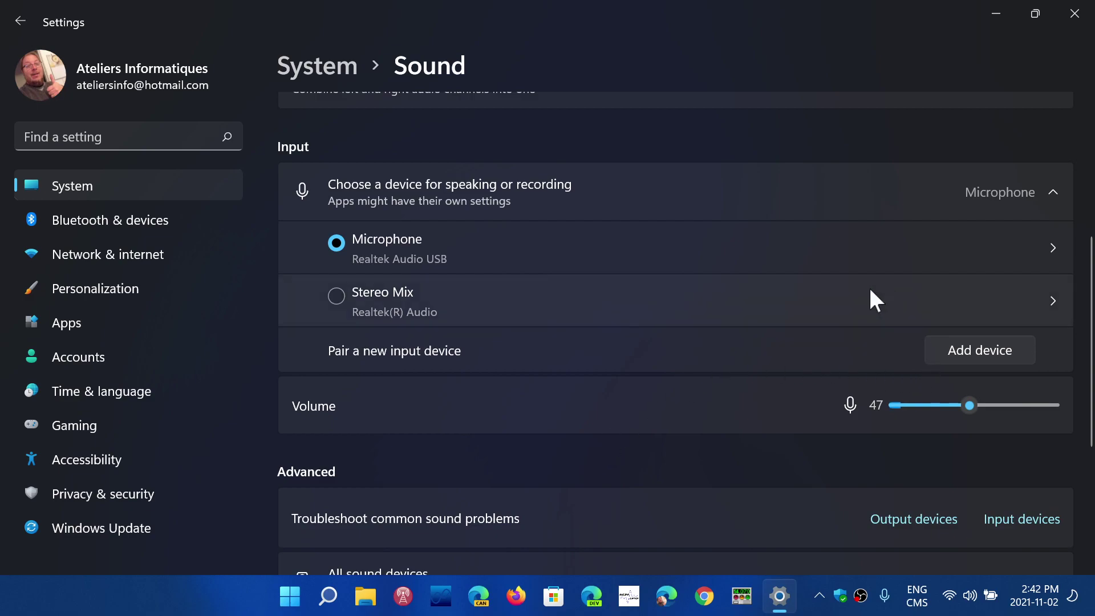
pyautogui.scroll(3, 721, 381)
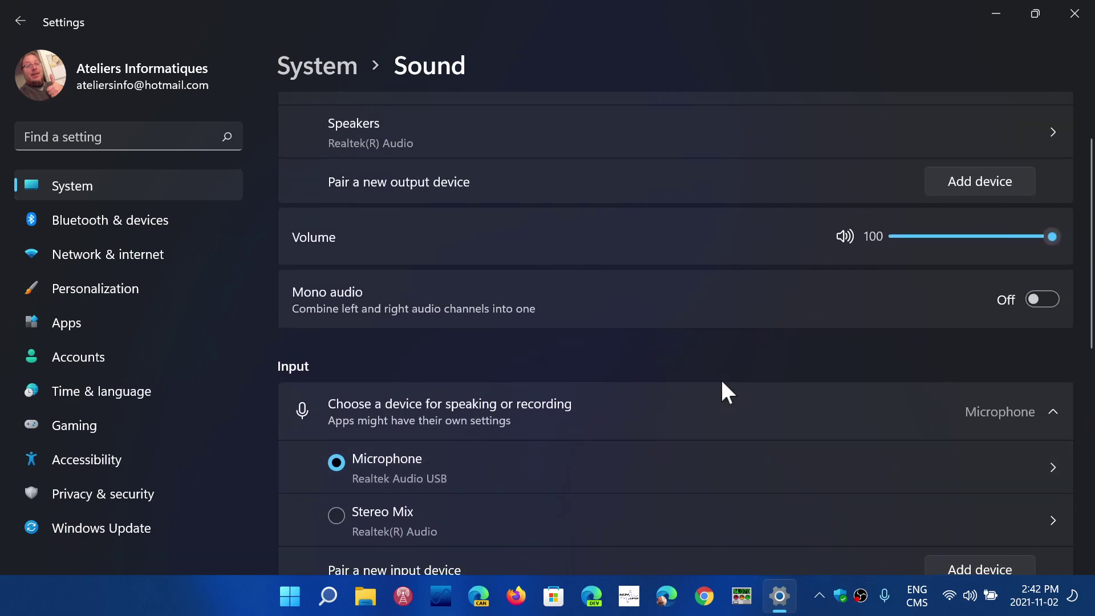
pyautogui.scroll(-3, 722, 385)
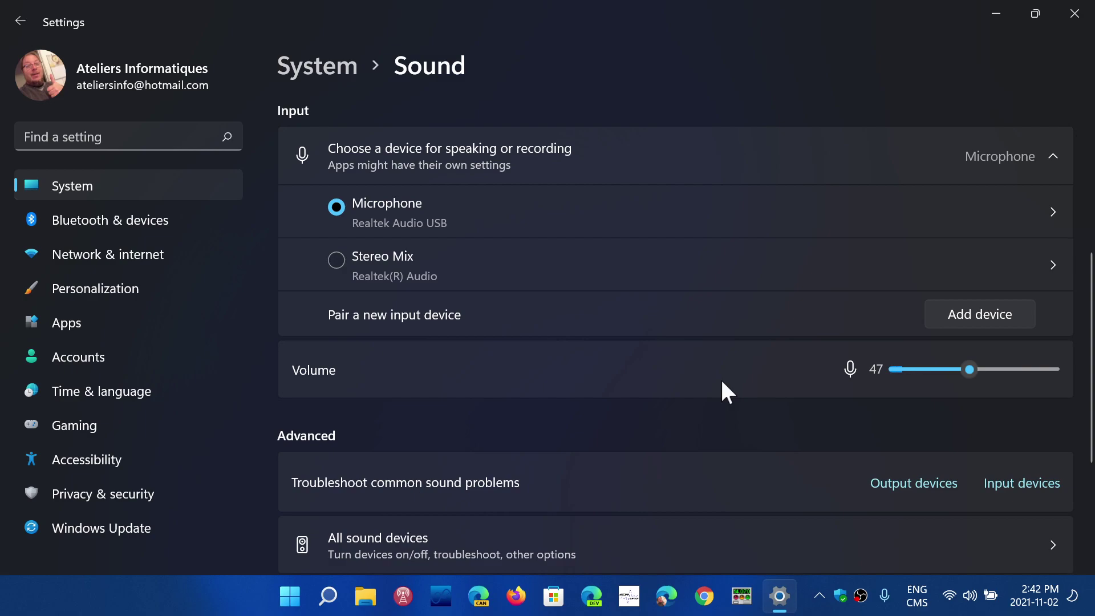
pyautogui.scroll(-3, 721, 381)
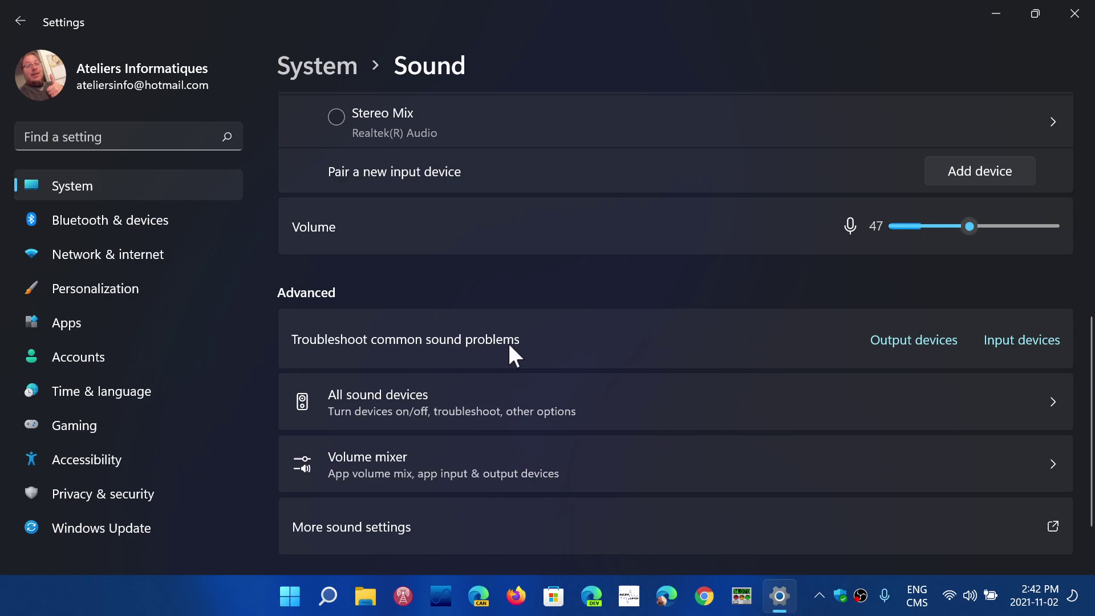
pyautogui.scroll(-1, 570, 351)
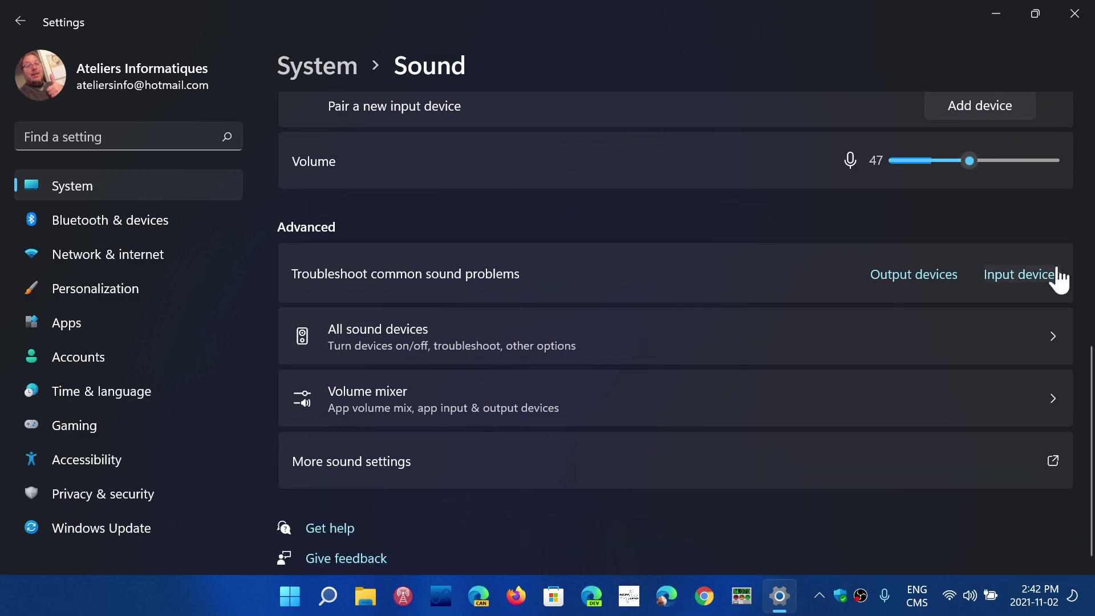
pyautogui.click(910, 284)
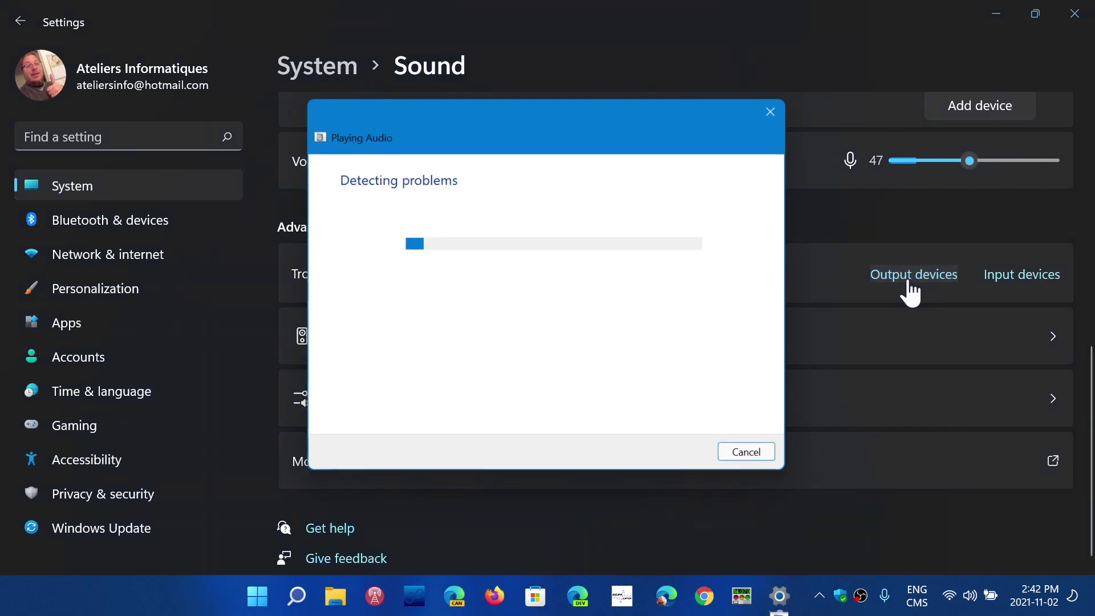
pyautogui.click(743, 459)
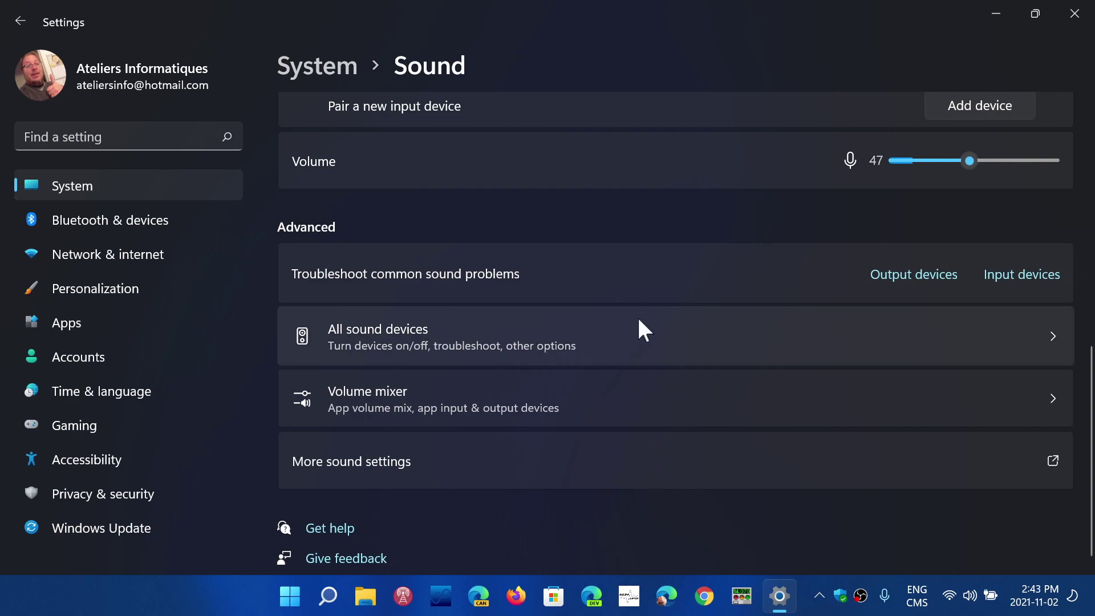
pyautogui.click(638, 349)
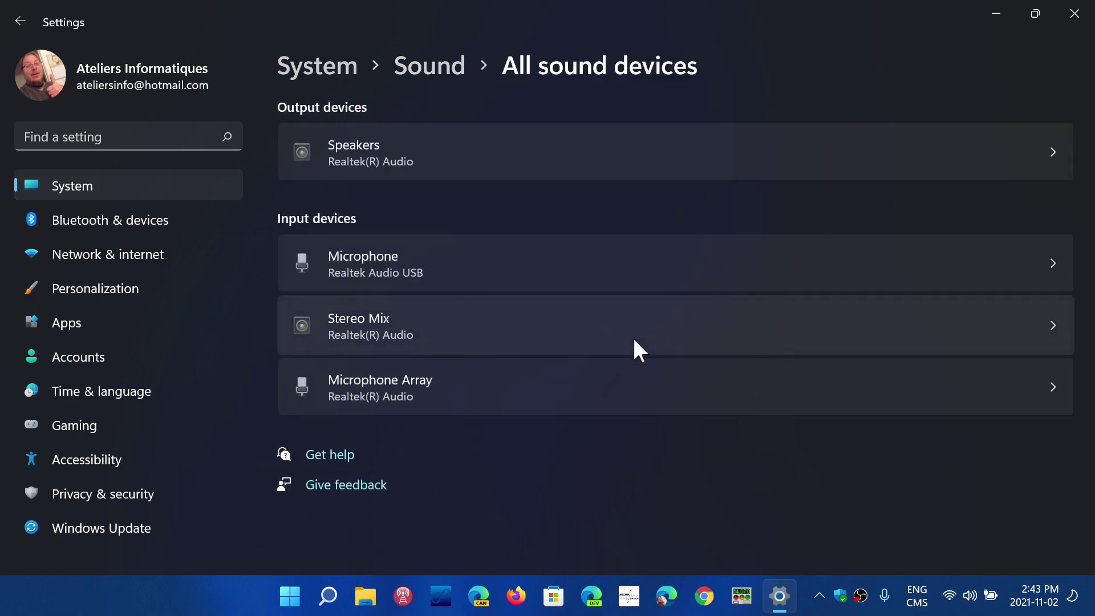
pyautogui.click(18, 19)
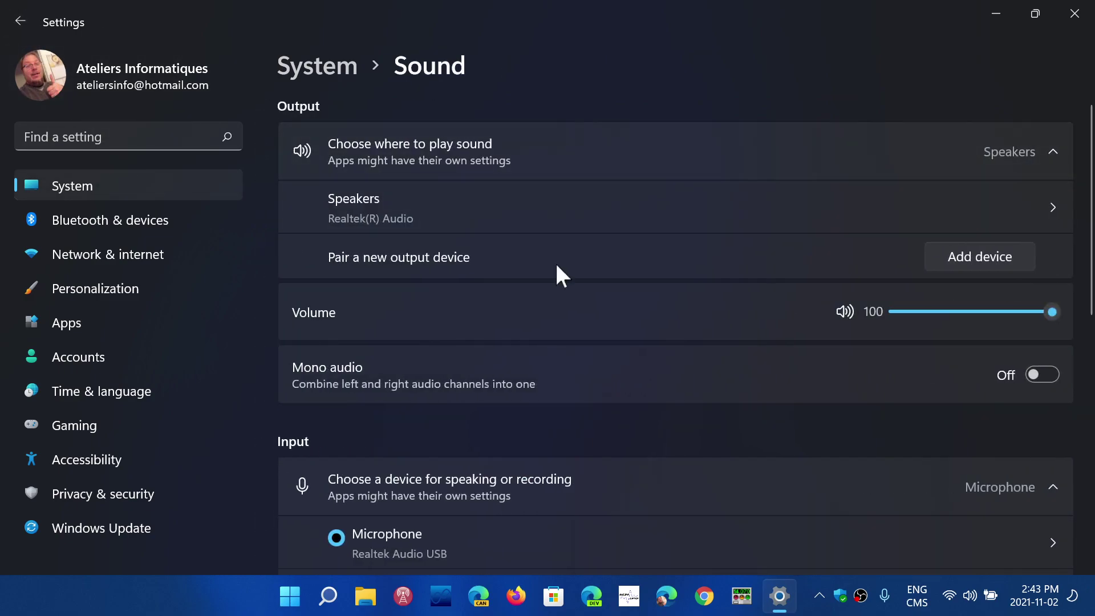
pyautogui.scroll(-8, 555, 264)
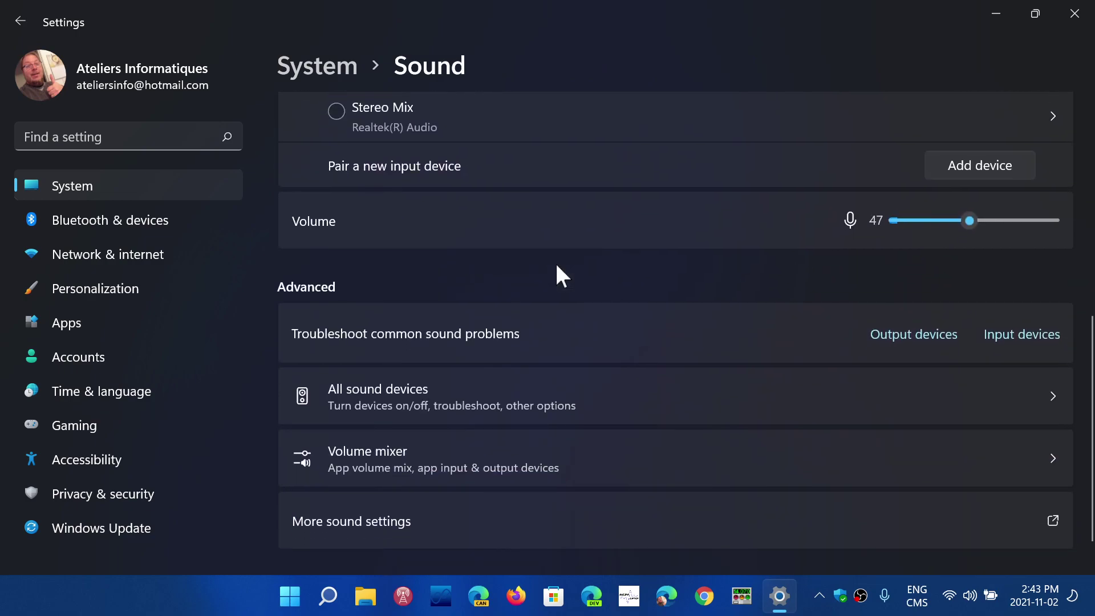
pyautogui.scroll(-2, 556, 266)
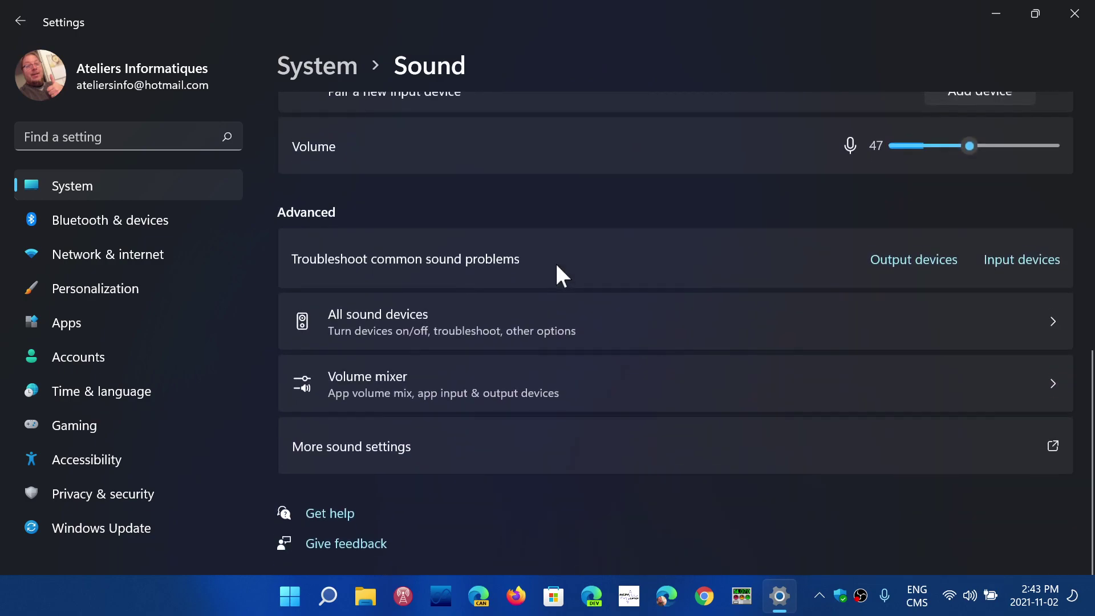
# Step: Open the Volume mixer and scroll through it; system volume, System sounds and OBS Studio are all at 100
pyautogui.click(382, 397)
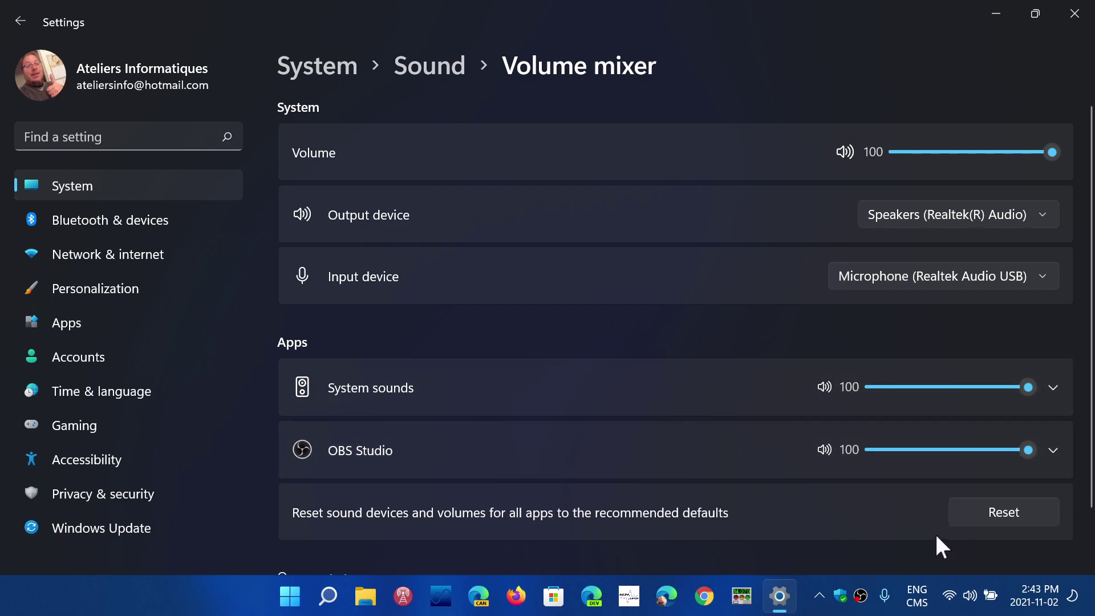
pyautogui.scroll(-1, 936, 536)
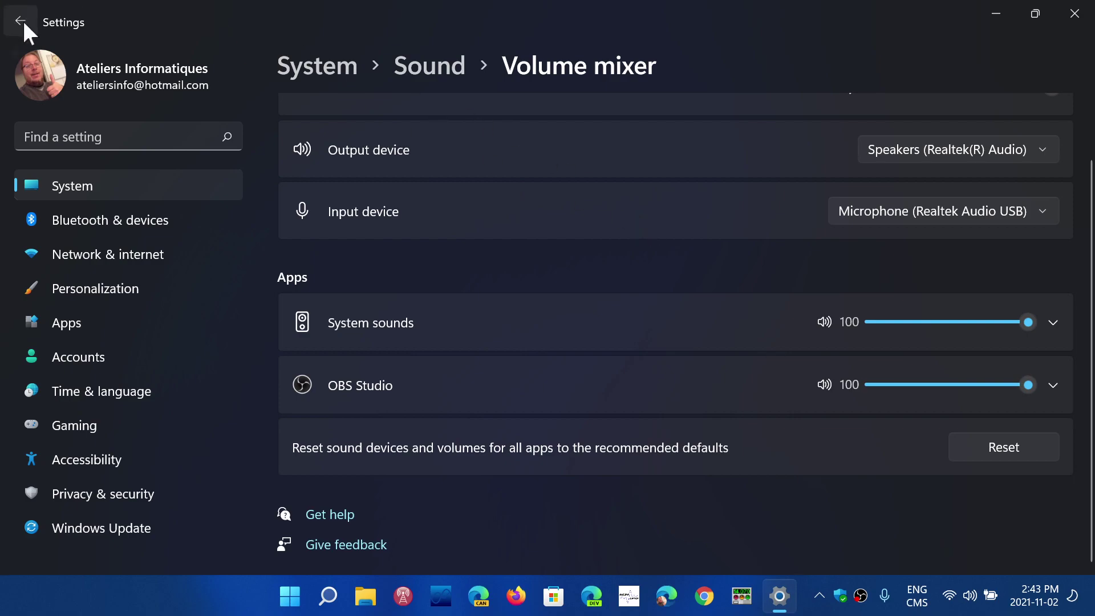
pyautogui.scroll(2, 567, 342)
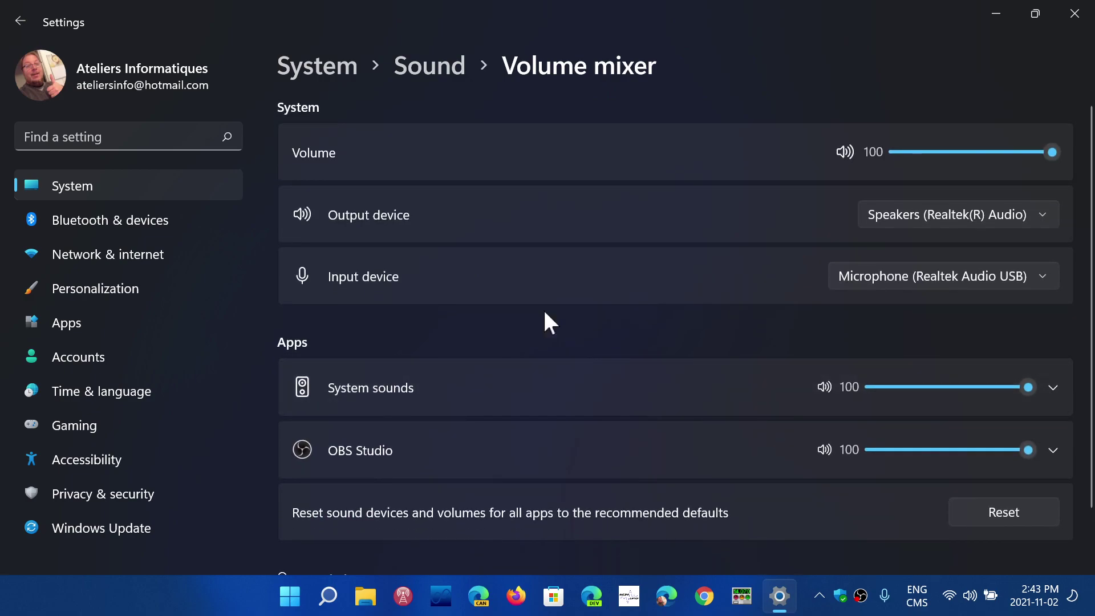
# Step: From the Sound page, open More sound settings, check the Playback and Recording devices, and close the dialog
pyautogui.click(435, 67)
pyautogui.scroll(-5, 559, 354)
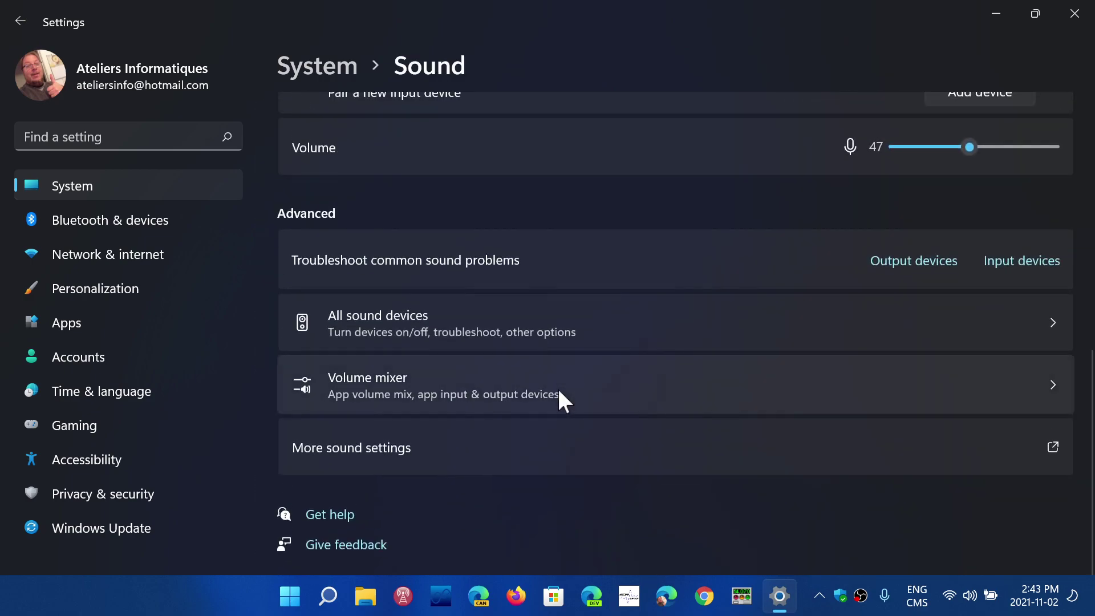
pyautogui.click(387, 450)
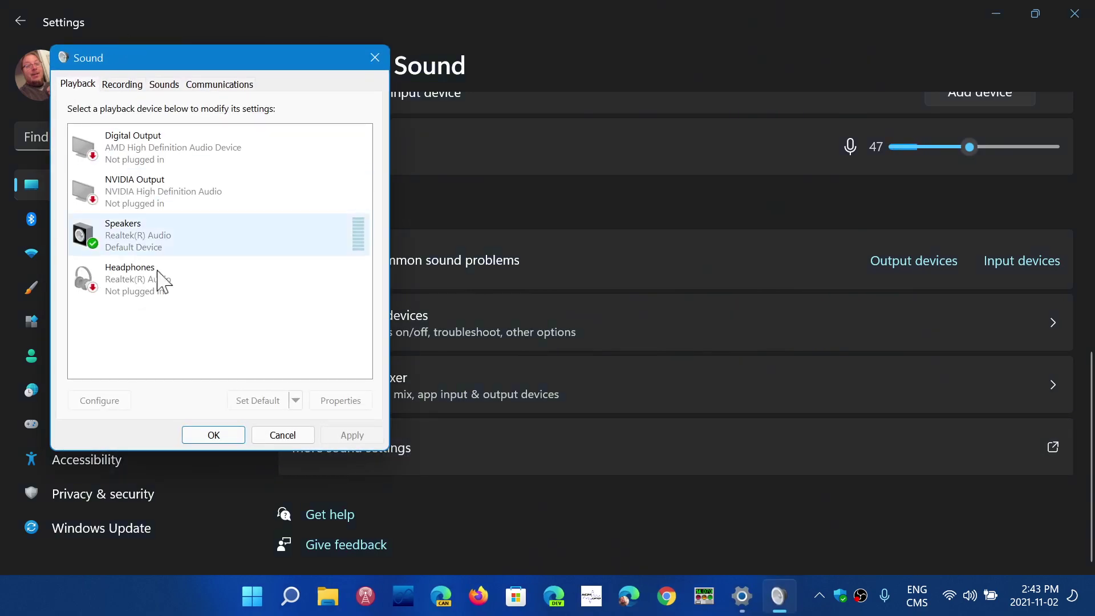
pyautogui.click(127, 85)
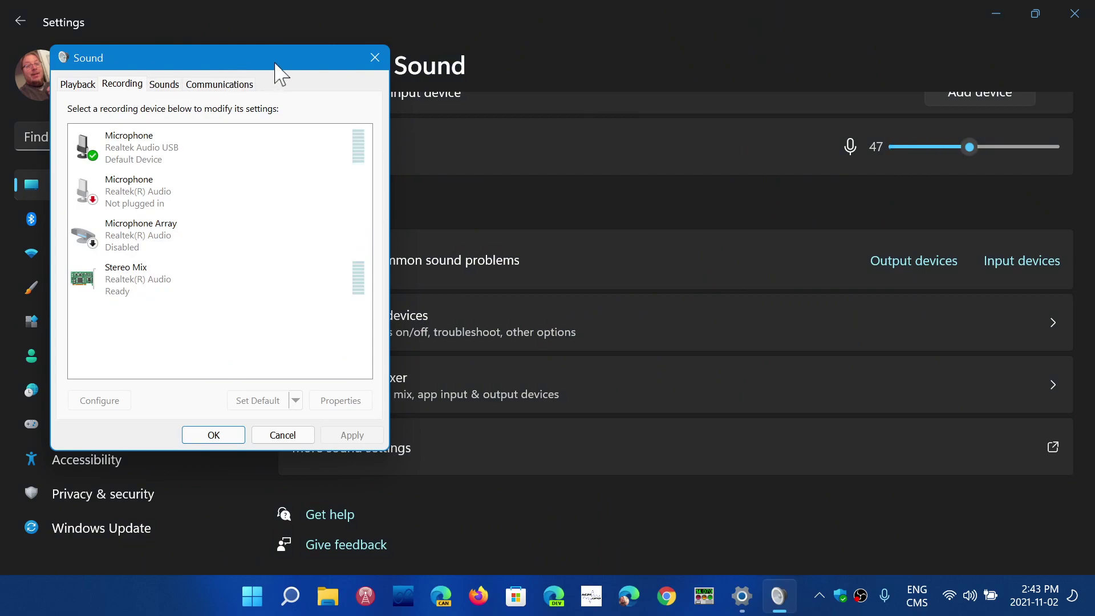
pyautogui.click(376, 56)
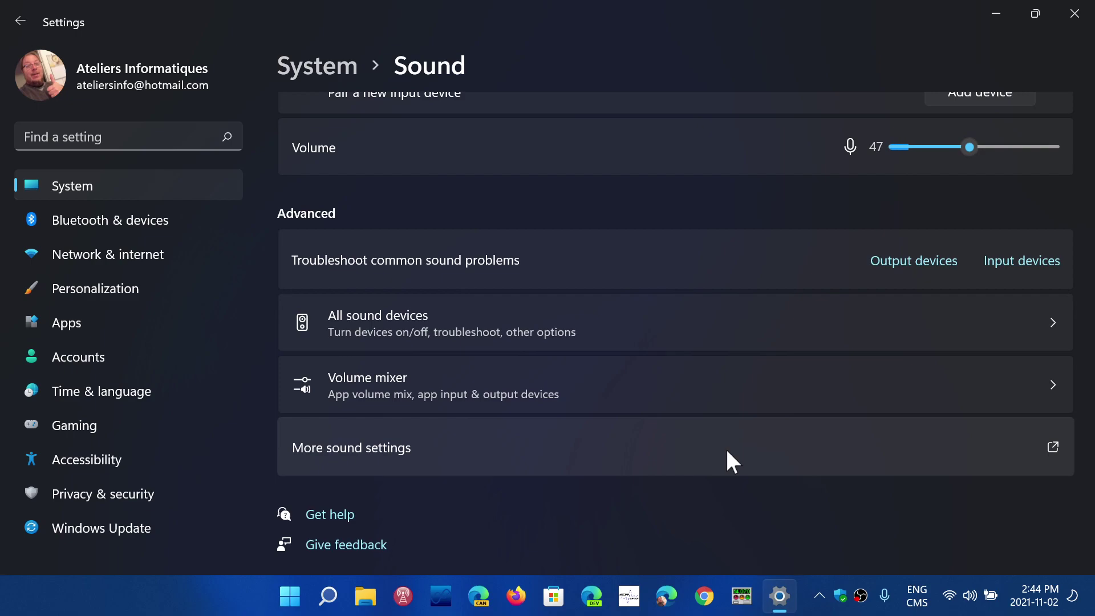
# Step: Close the Settings window to return to the desktop
pyautogui.click(1076, 15)
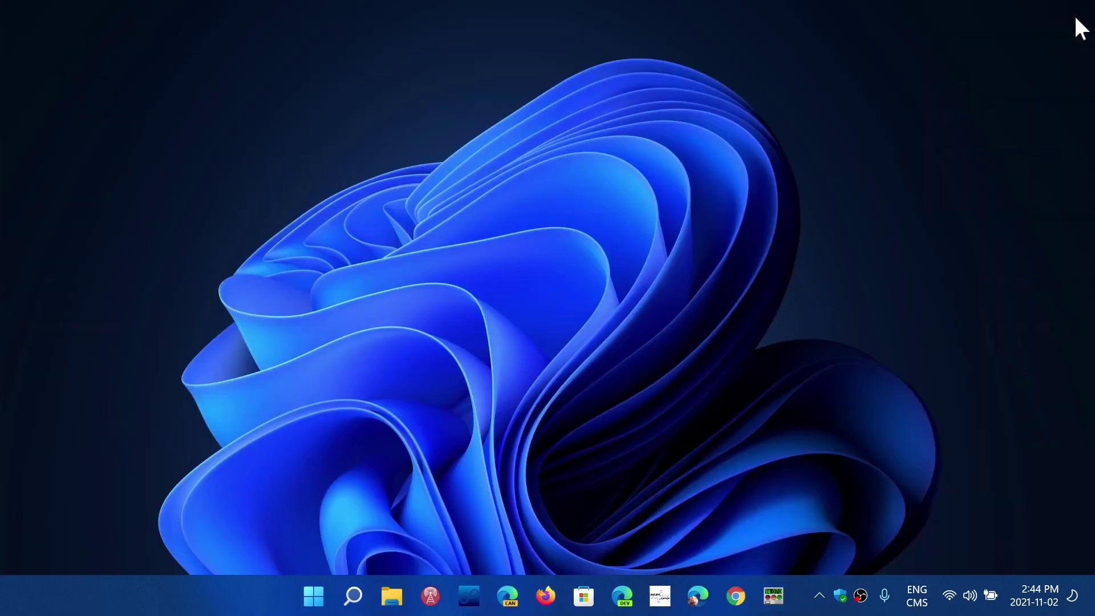